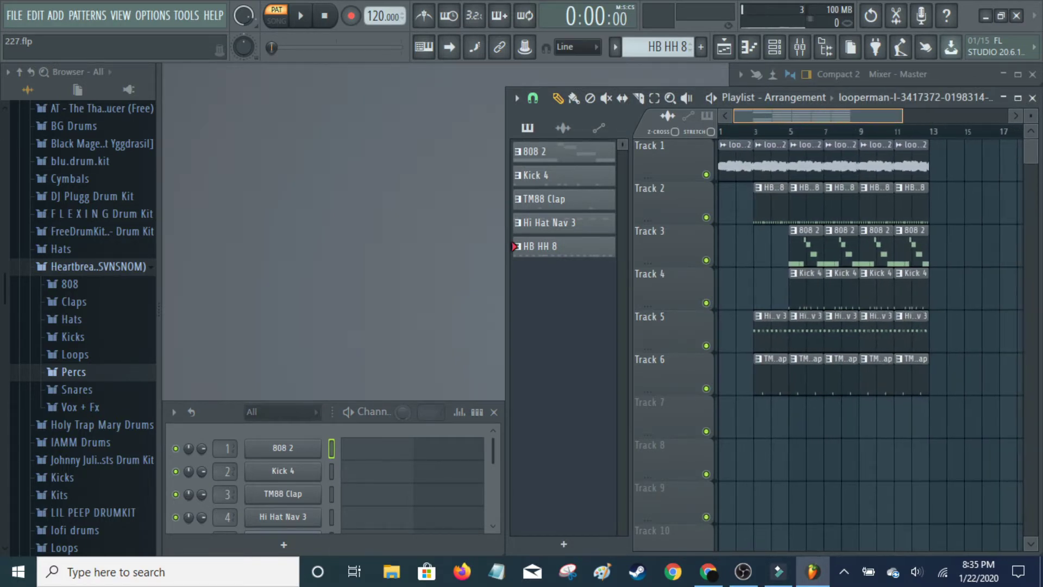
# - Open the looperman dark-trap-melody loop's channel settings from the audio clips and preview its sample
pyautogui.scroll(-1, 870, 326)
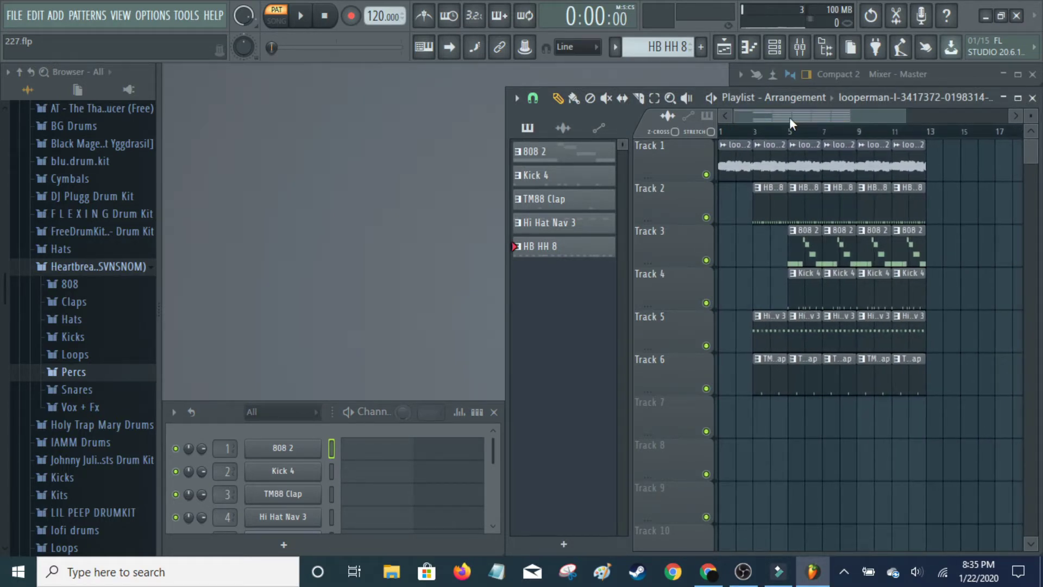
pyautogui.click(560, 135)
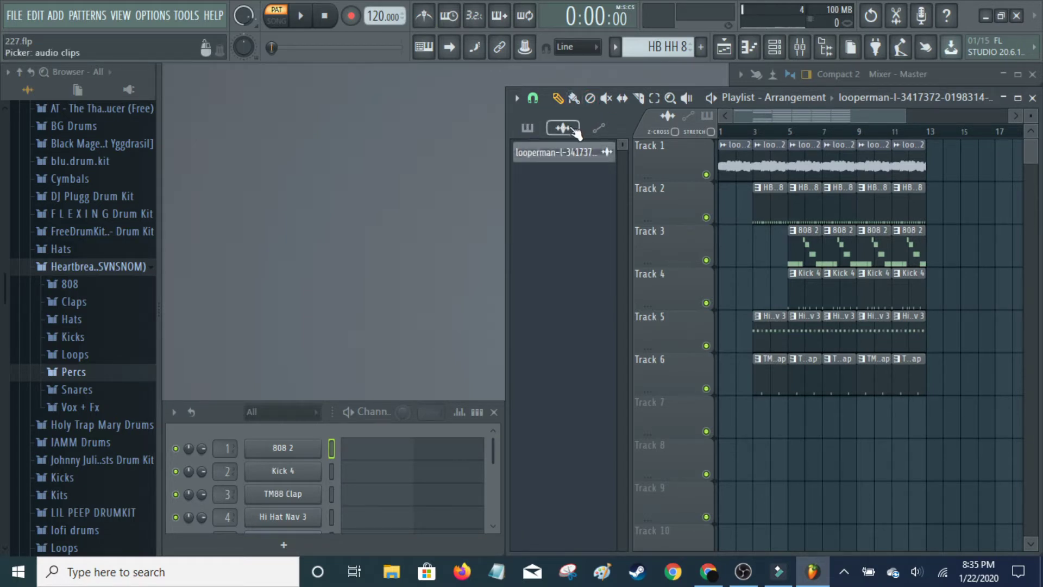
pyautogui.click(582, 158)
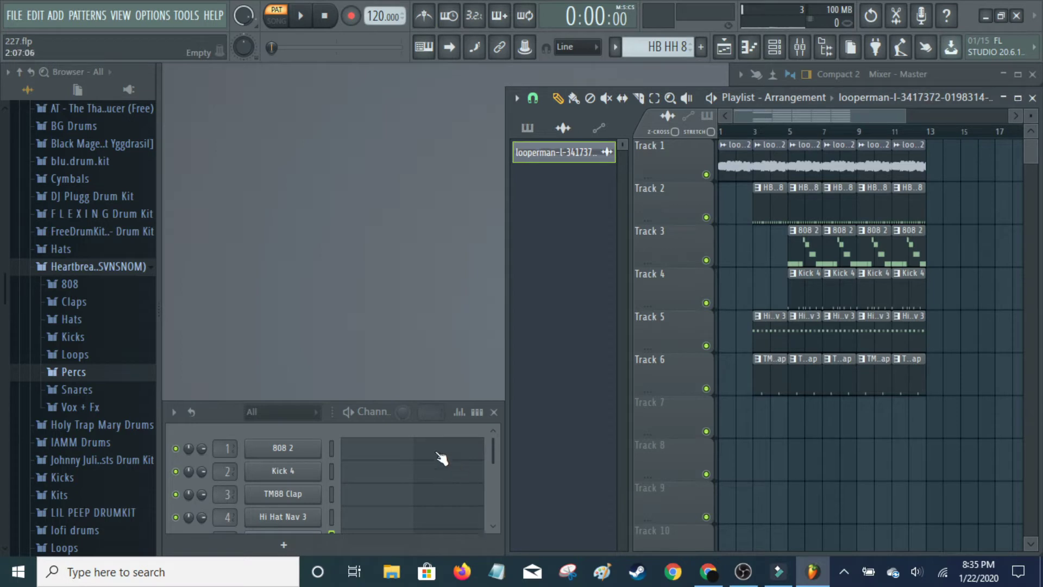
pyautogui.scroll(-2, 437, 467)
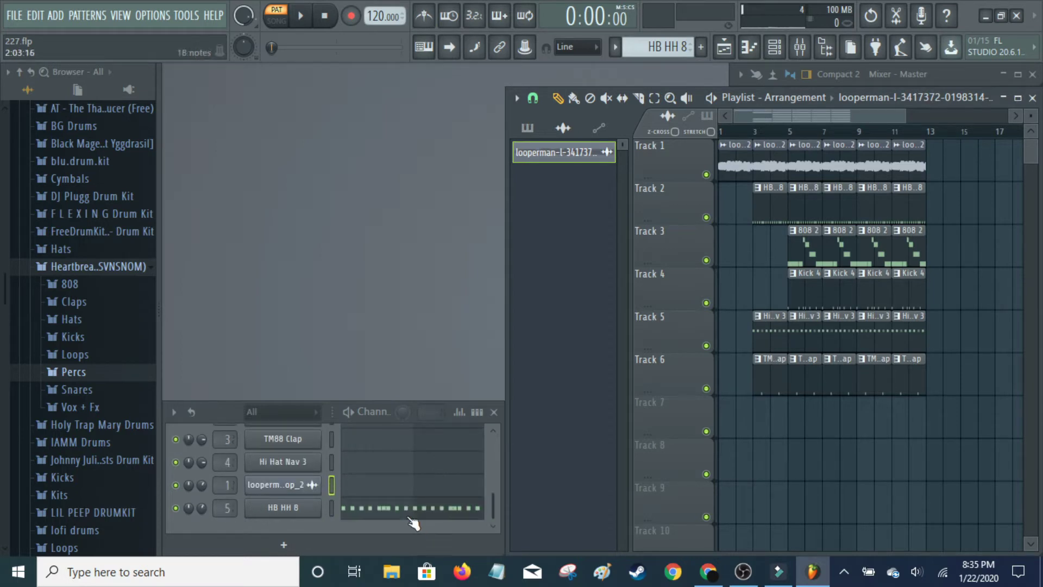
pyautogui.click(297, 486)
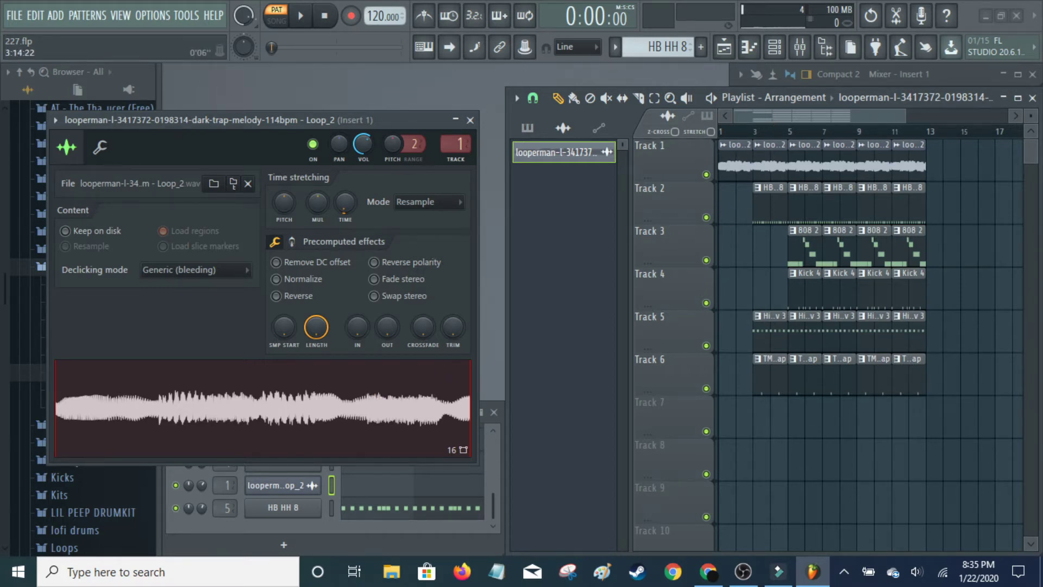
pyautogui.scroll(1, 810, 115)
pyautogui.scroll(4, 809, 115)
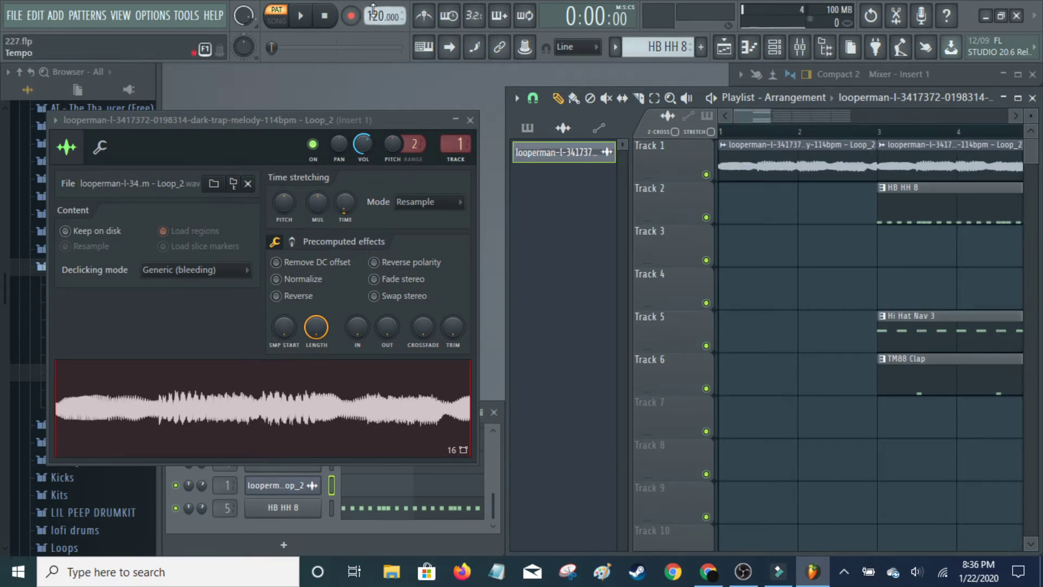
pyautogui.click(399, 414)
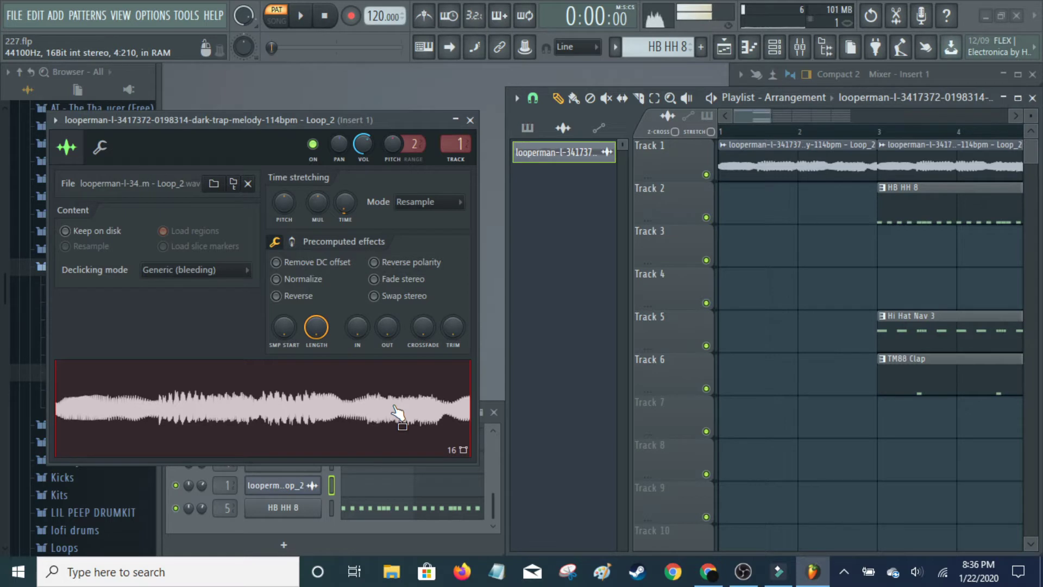
pyautogui.click(470, 120)
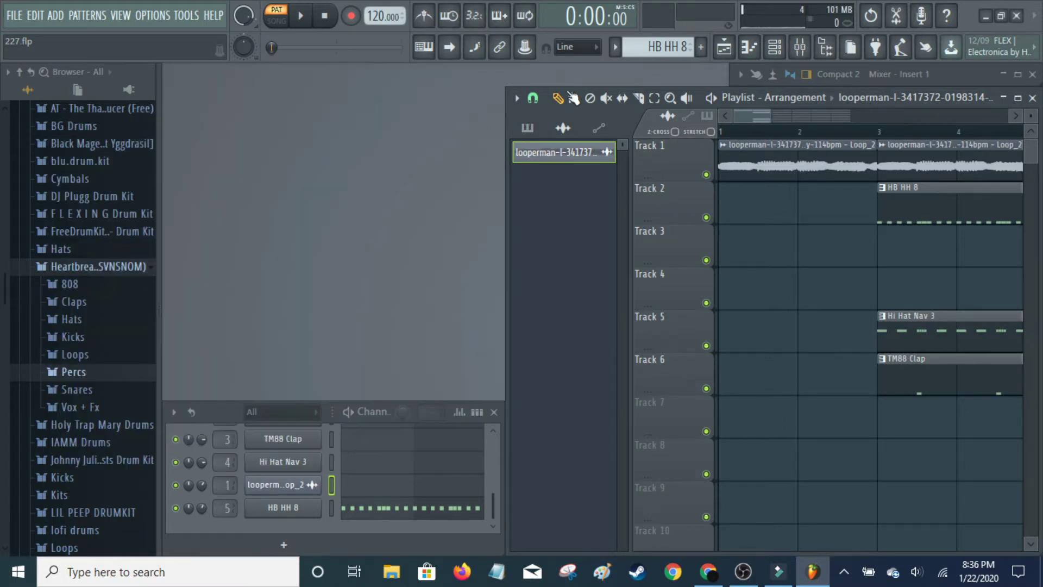
# - Examine the Fruity parametric EQ 2 curve on mixer Insert 1, and collapse the mixer again
pyautogui.click(1004, 74)
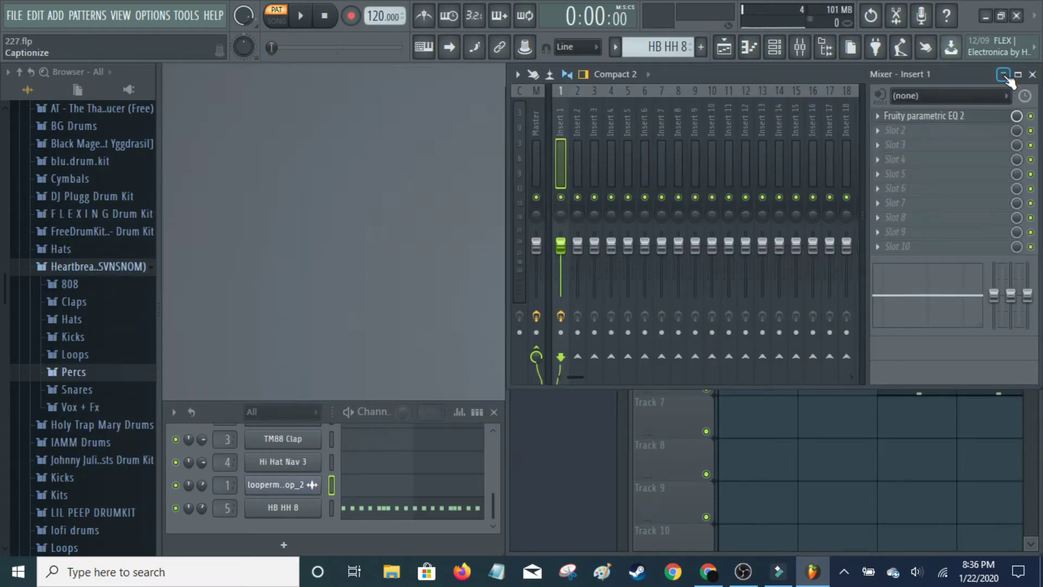
pyautogui.click(929, 121)
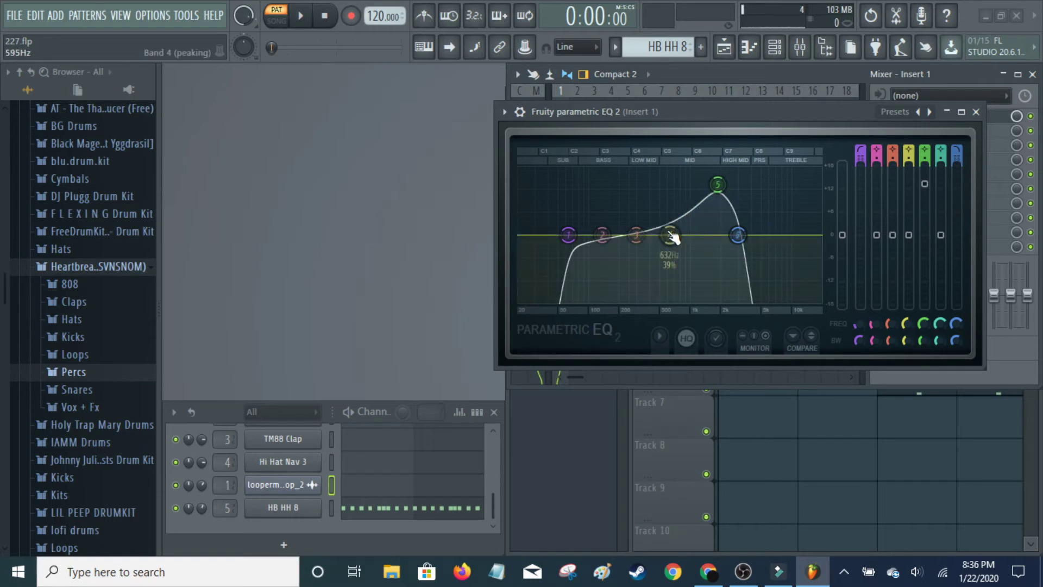
pyautogui.click(976, 112)
pyautogui.click(1006, 75)
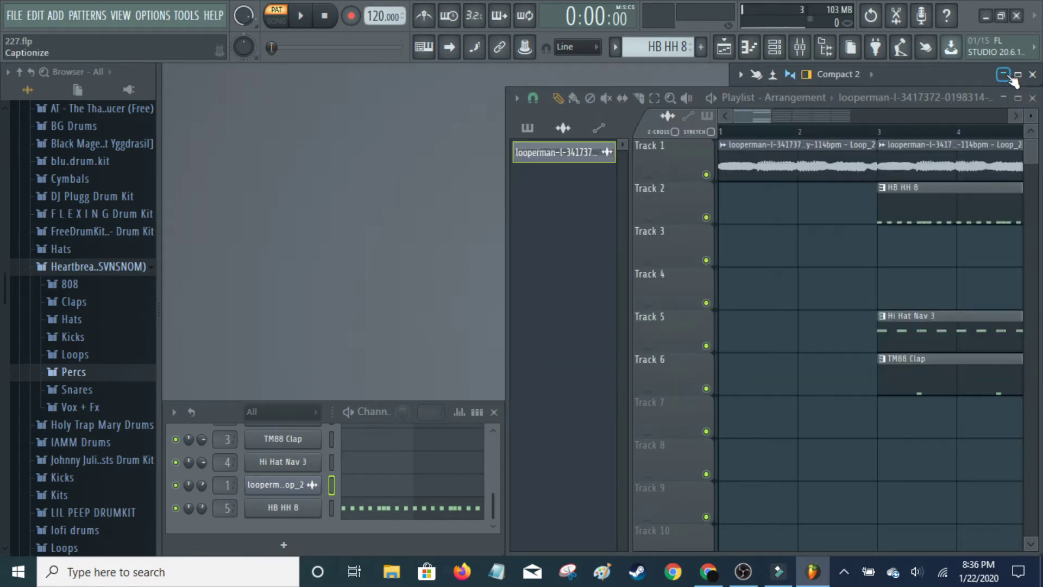
# - Preview the looperman loop sample with Insert 1's Fruity parametric EQ 2 open beside it, and close both windows
pyautogui.click(309, 490)
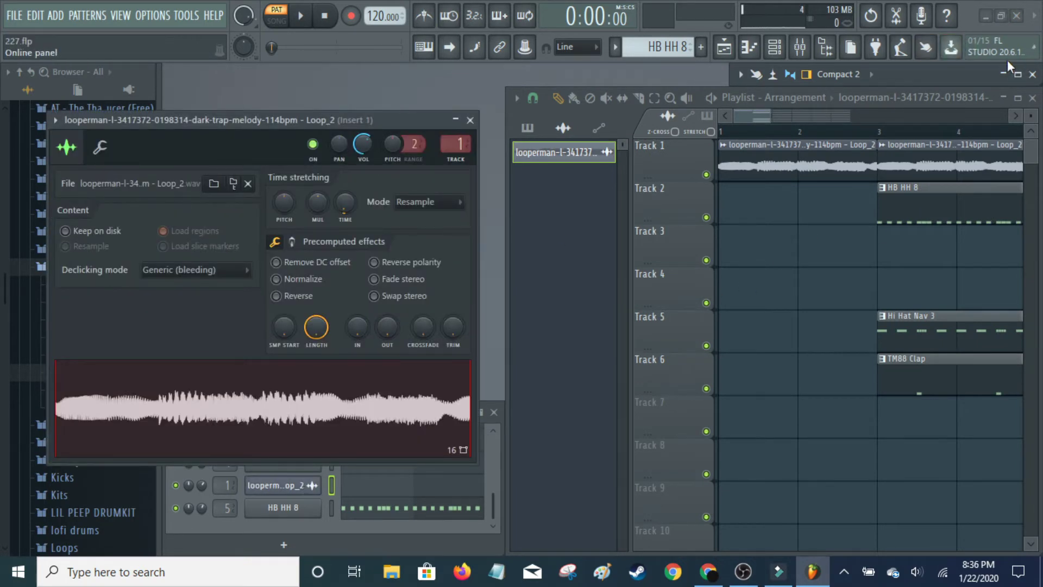
pyautogui.click(1006, 75)
pyautogui.click(948, 120)
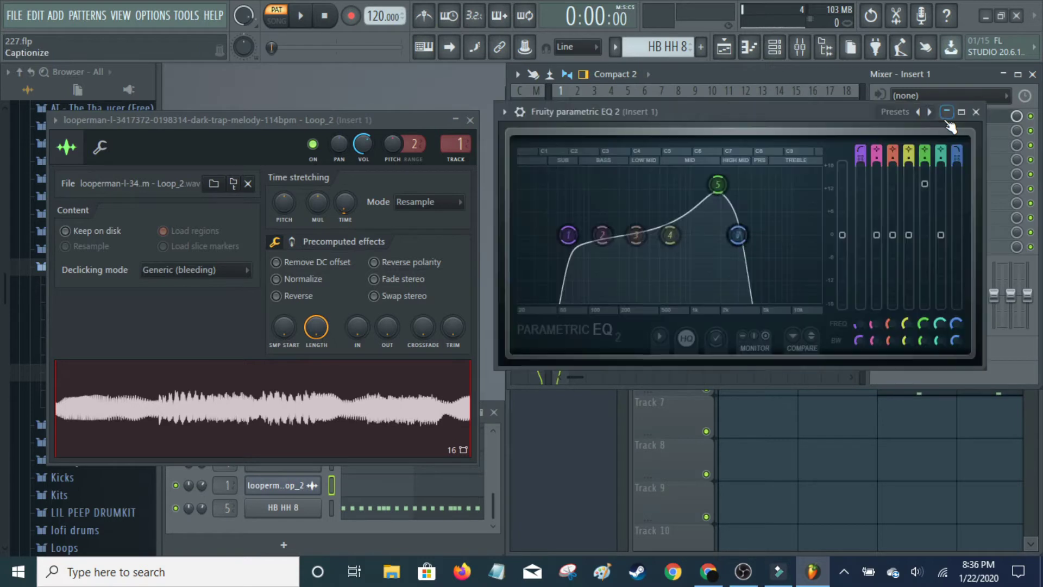
pyautogui.click(367, 416)
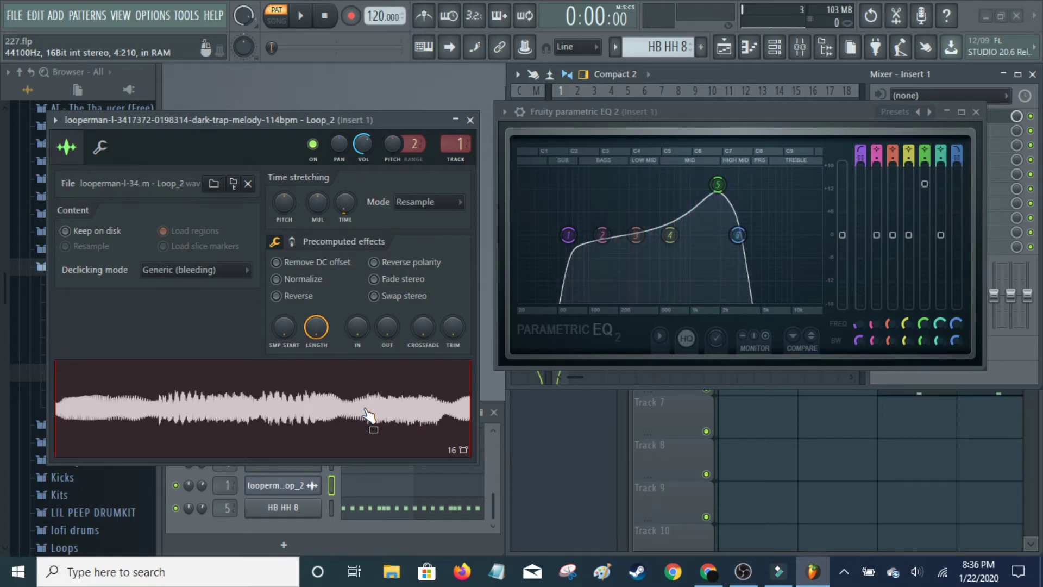
pyautogui.click(368, 416)
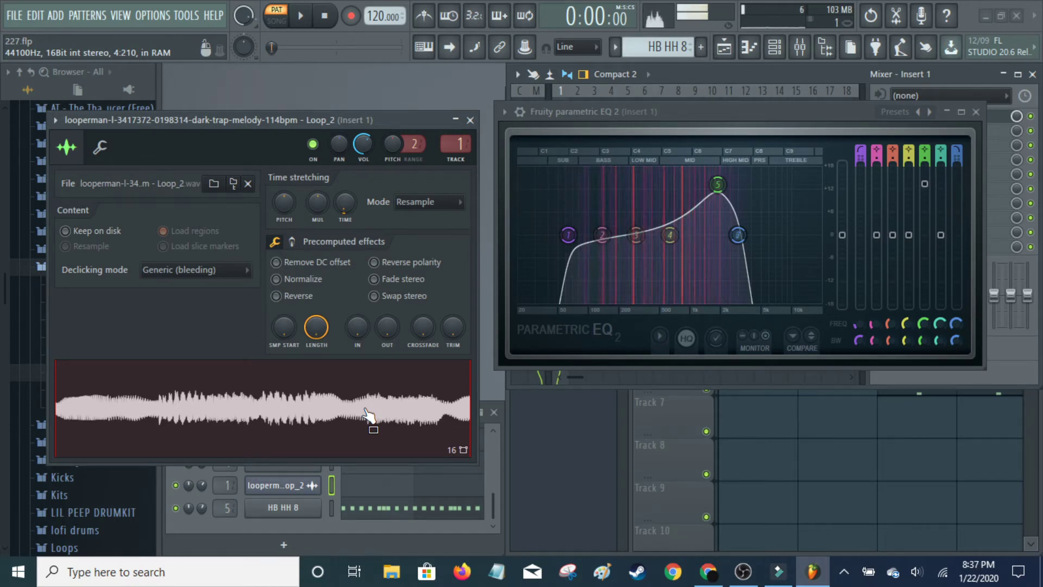
pyautogui.click(471, 120)
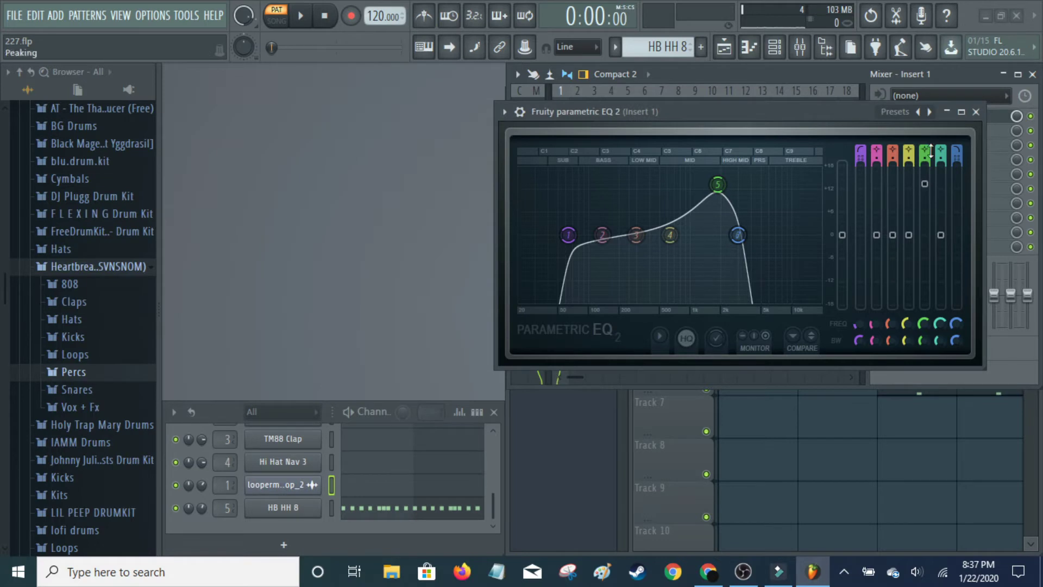
pyautogui.click(977, 113)
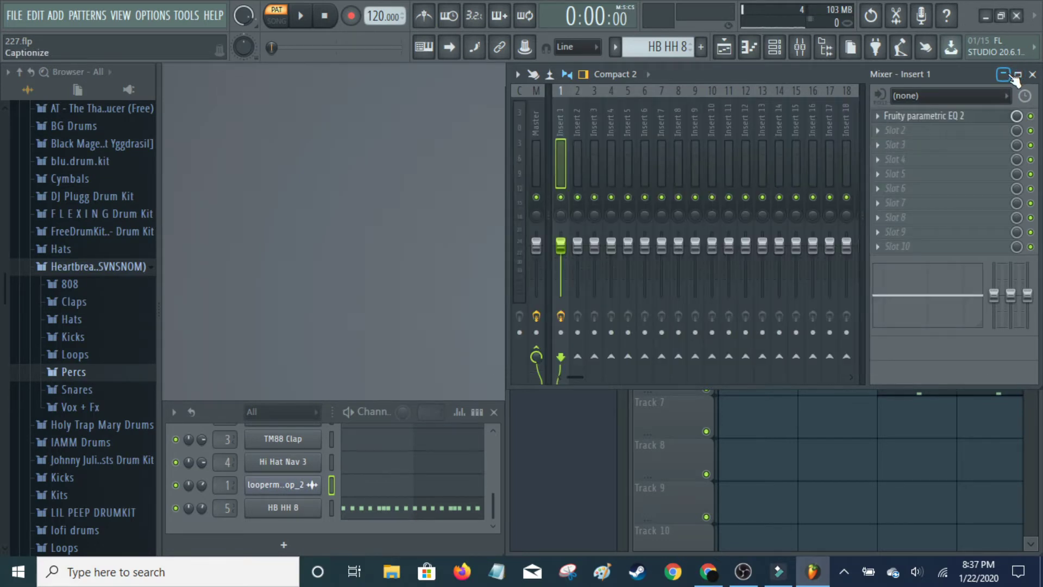
pyautogui.click(1009, 76)
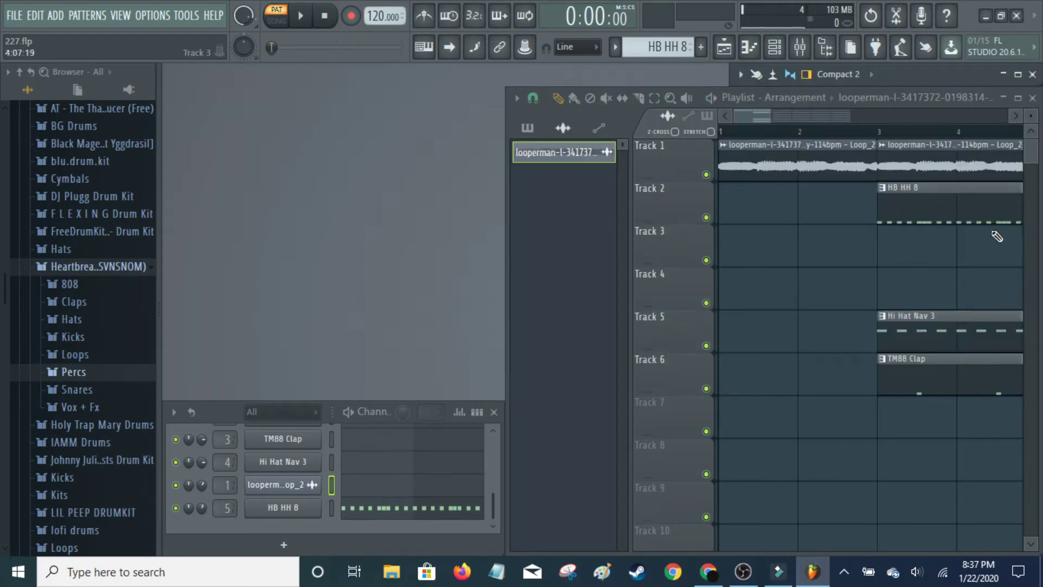
# - Show the 808 2 pattern's notes in the piano roll, fitting its bars and the C5 to F5 range into view
pyautogui.click(528, 129)
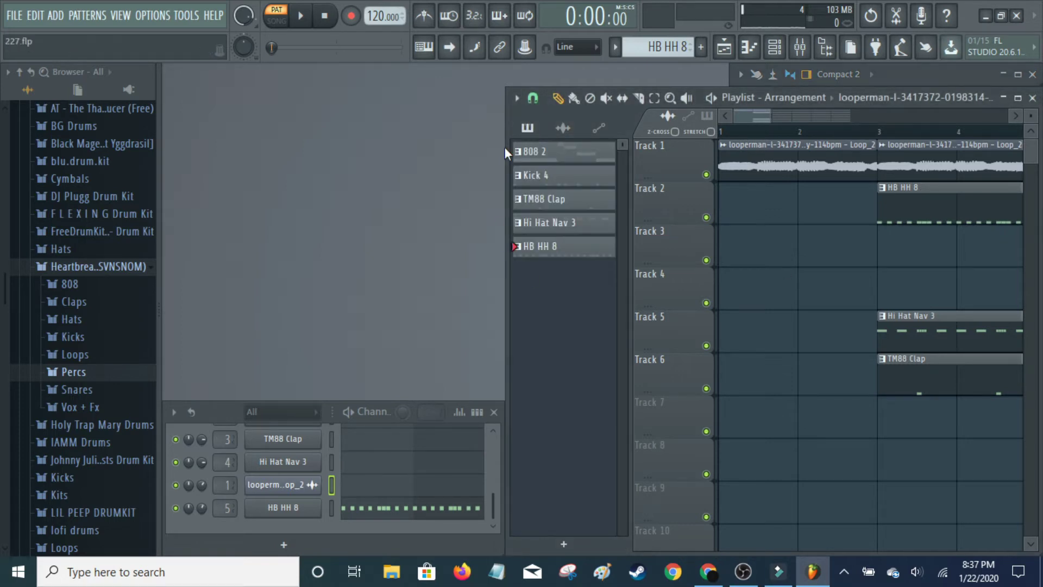
pyautogui.click(568, 151)
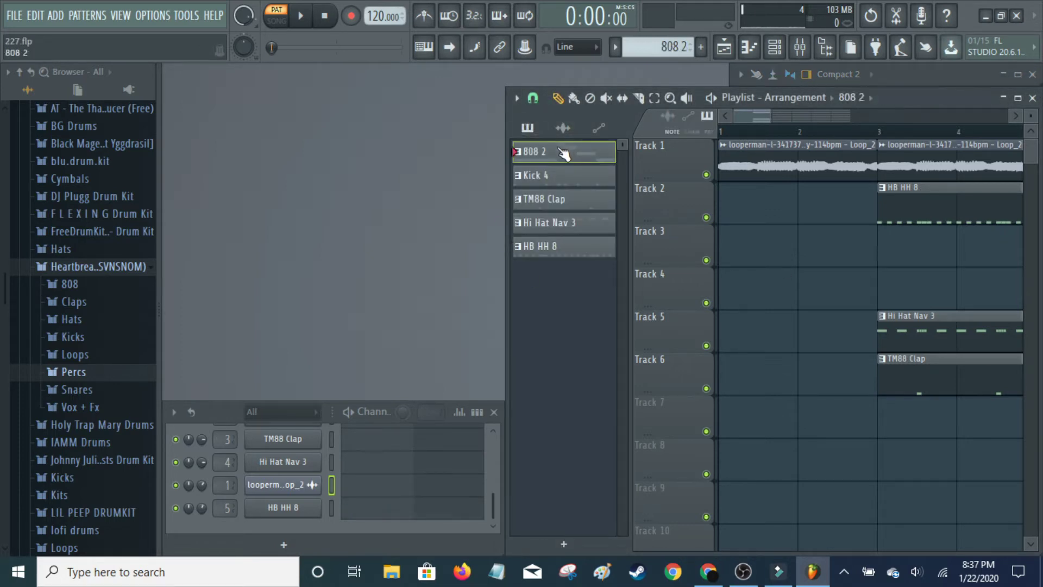
pyautogui.scroll(3, 453, 478)
pyautogui.click(447, 458)
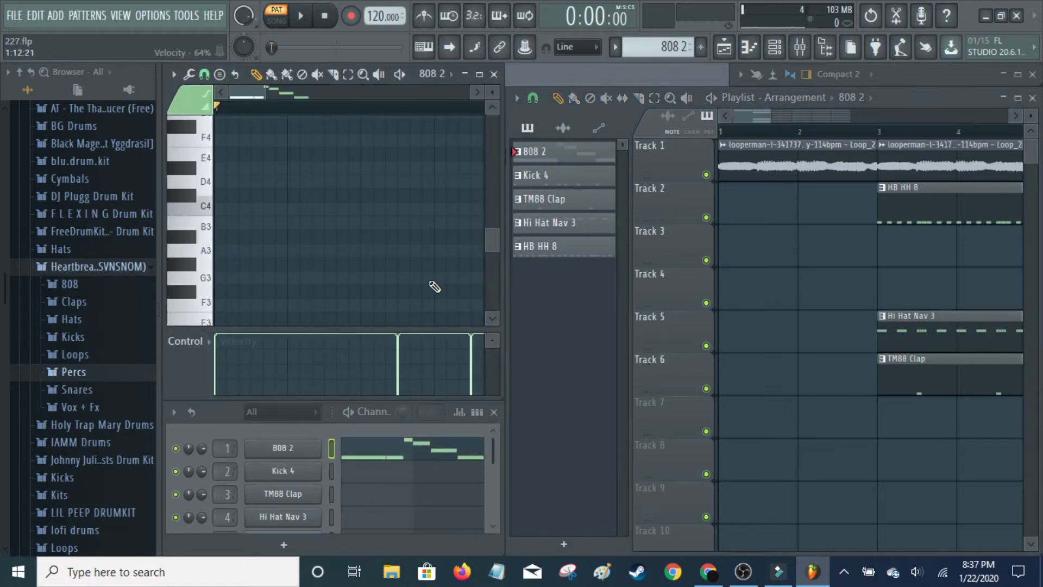
pyautogui.moveTo(264, 93); pyautogui.dragTo(357, 93)
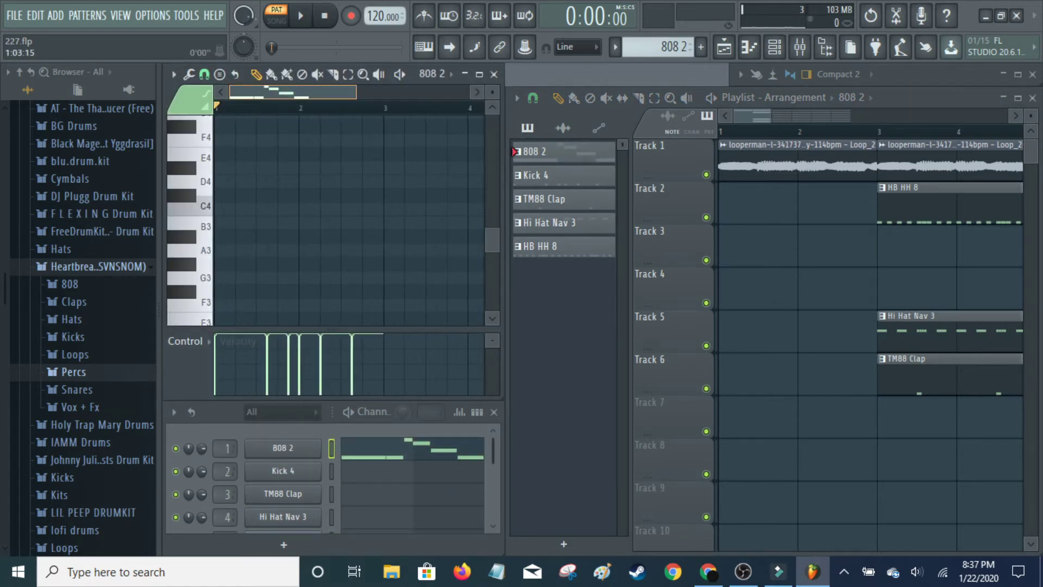
pyautogui.scroll(5, 359, 192)
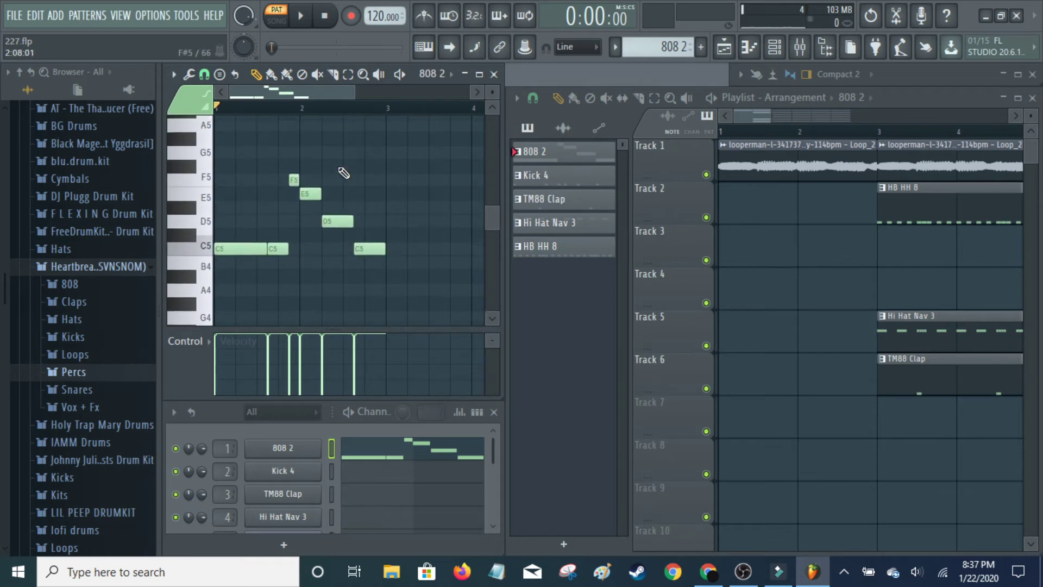
pyautogui.moveTo(355, 93)
pyautogui.mouseDown()
pyautogui.moveTo(325, 93)
pyautogui.moveTo(343, 93)
pyautogui.mouseUp()
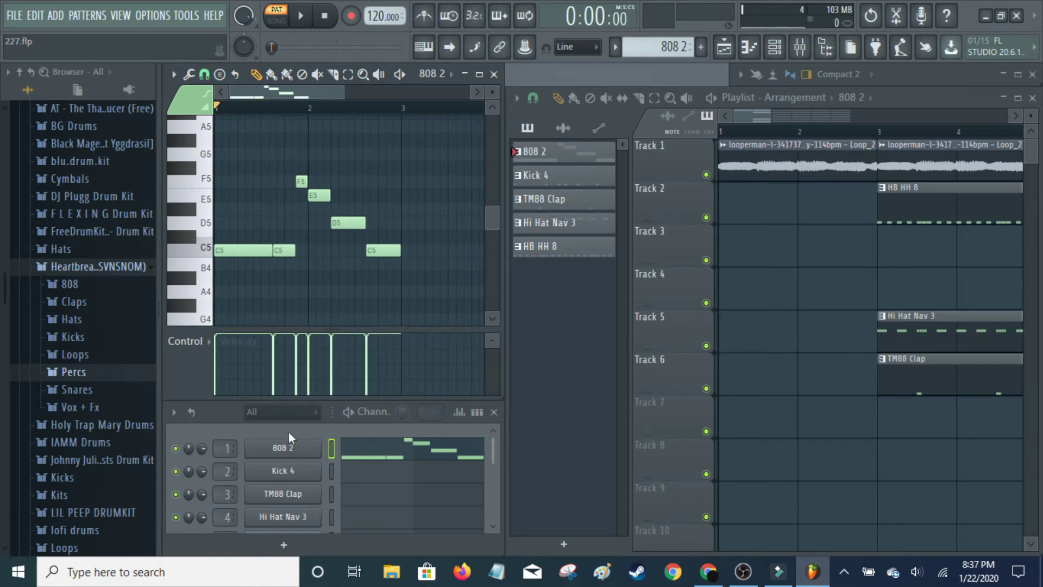
# - Inspect the 808 2 channel's sample, envelope and miscellaneous settings, and audition its sound and pattern
pyautogui.click(301, 450)
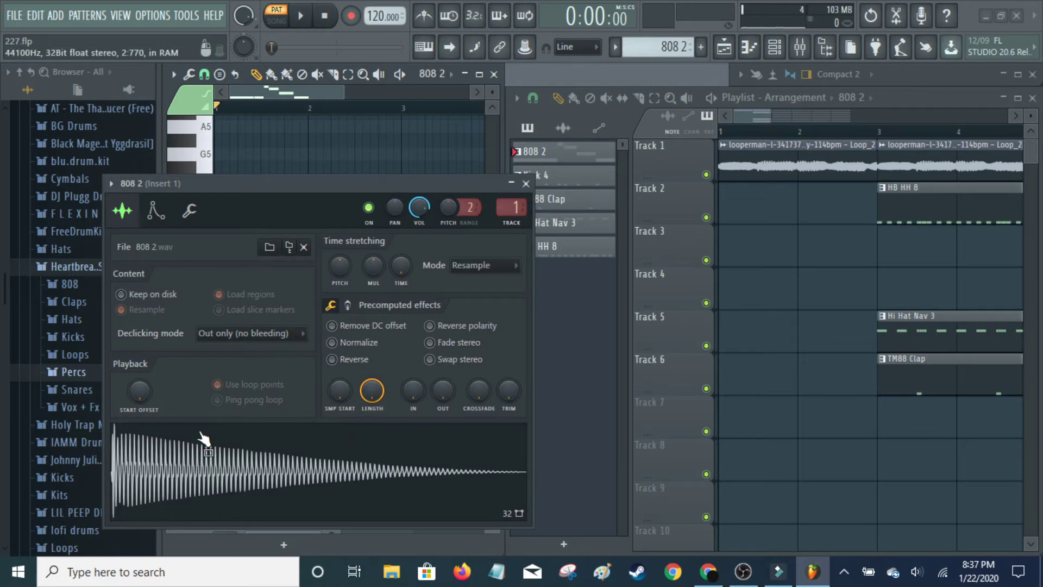
pyautogui.click(156, 210)
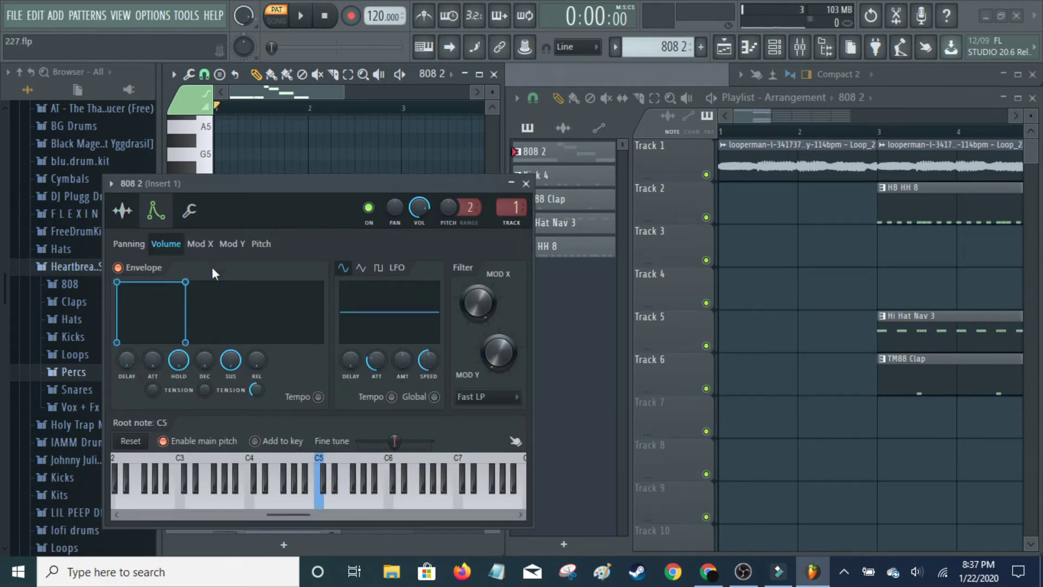
pyautogui.click(191, 212)
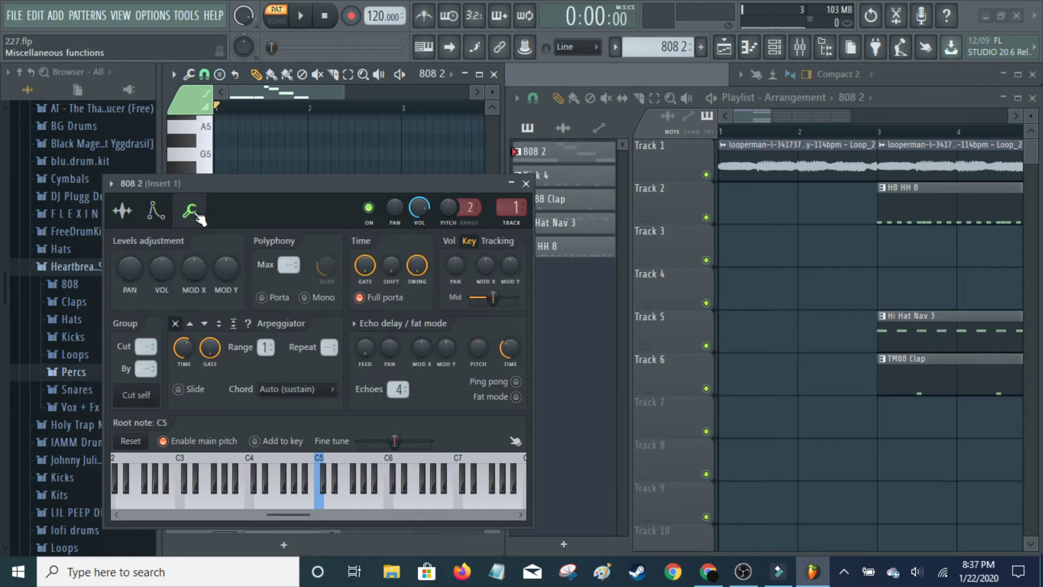
pyautogui.click(124, 212)
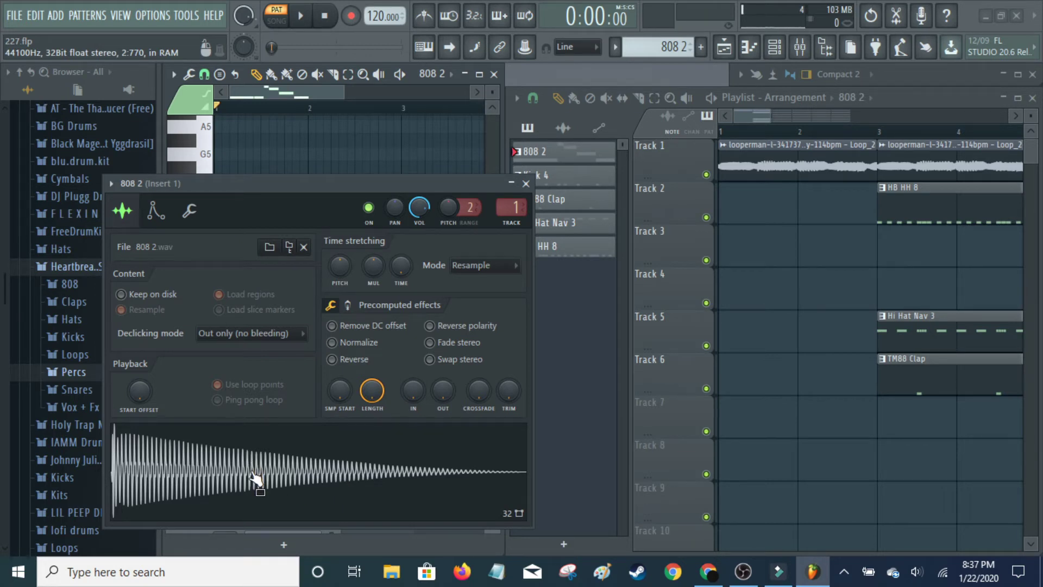
pyautogui.press('v')
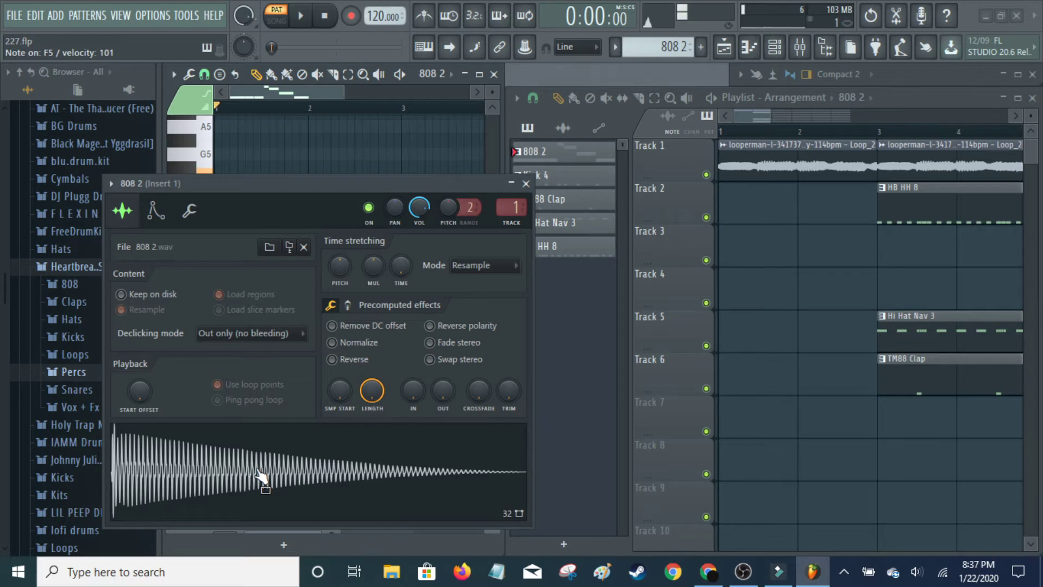
pyautogui.click(526, 184)
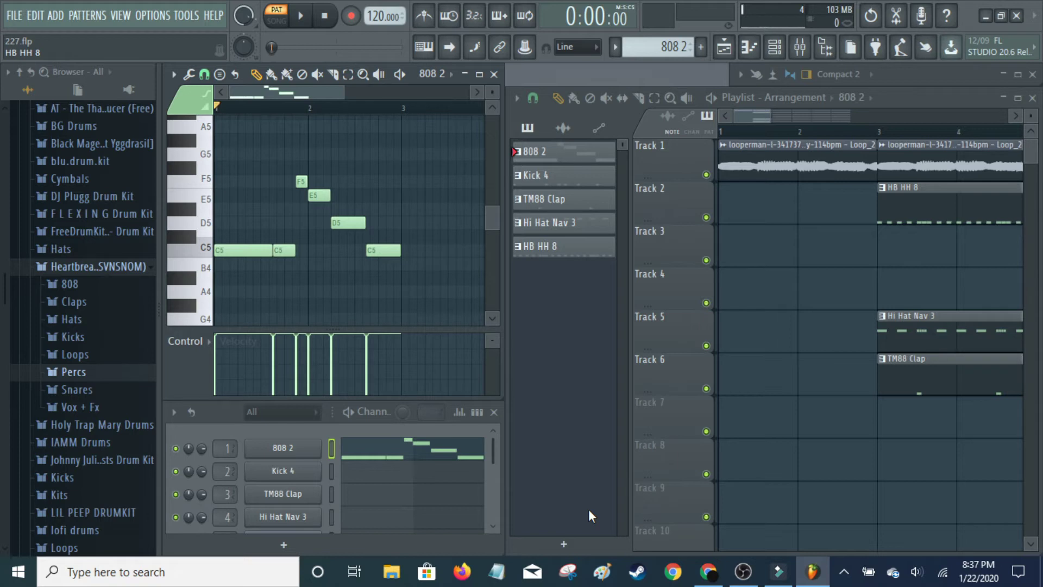
pyautogui.press('space')
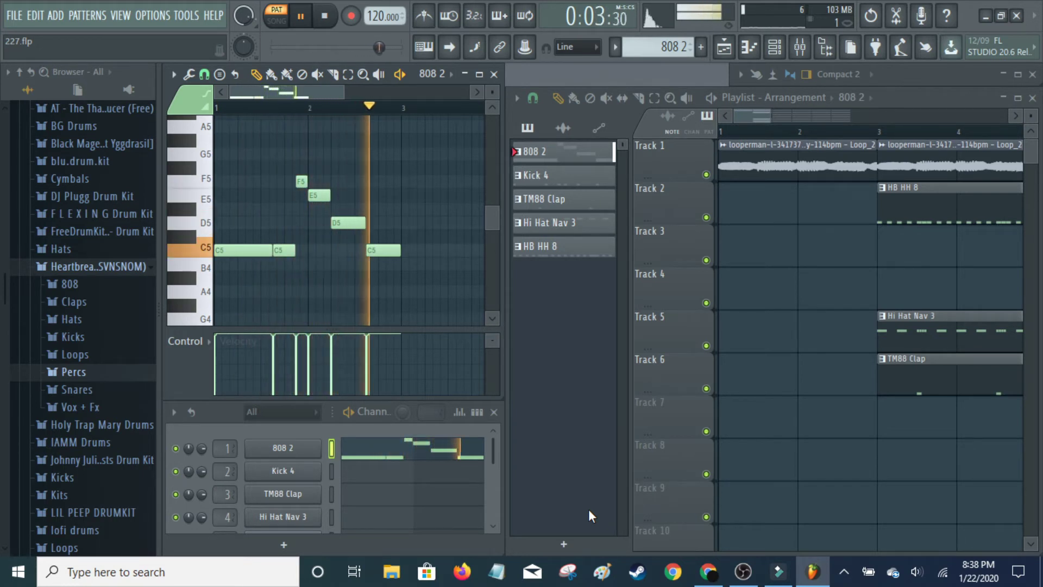
pyautogui.press('space')
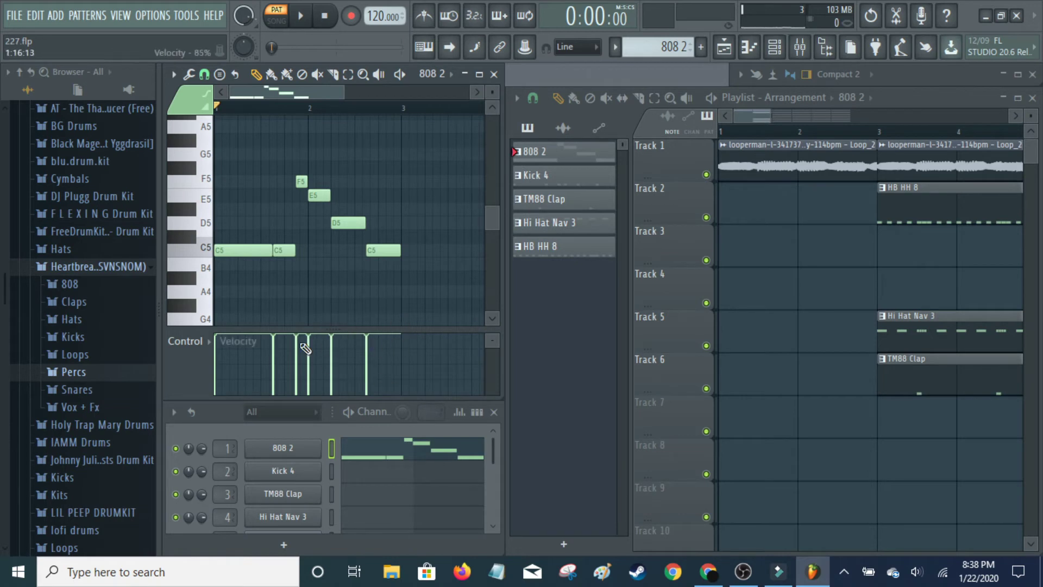
# - Show the Kick 4 pattern in the piano roll and play it back
pyautogui.click(586, 184)
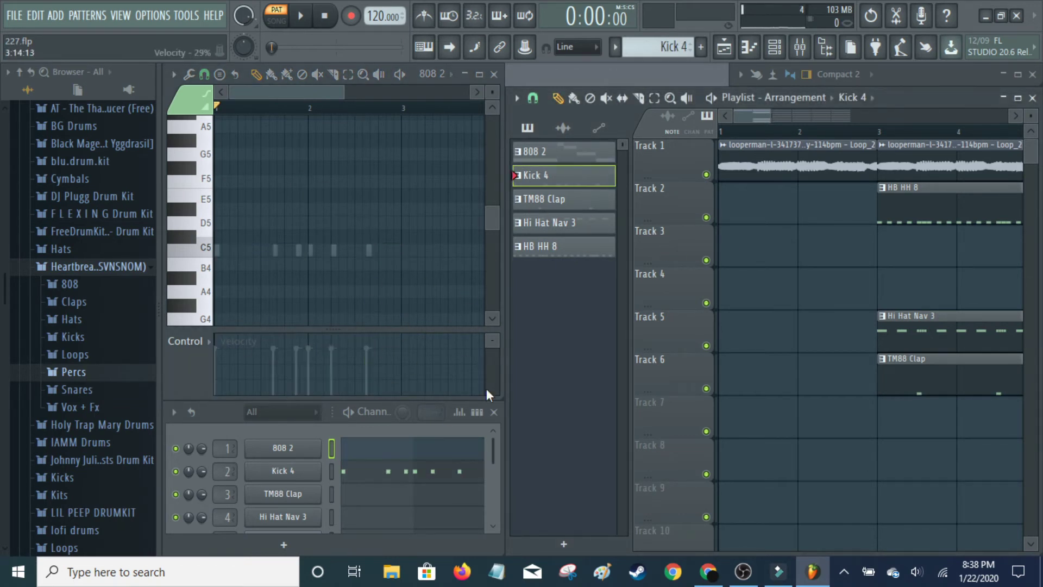
pyautogui.click(460, 474)
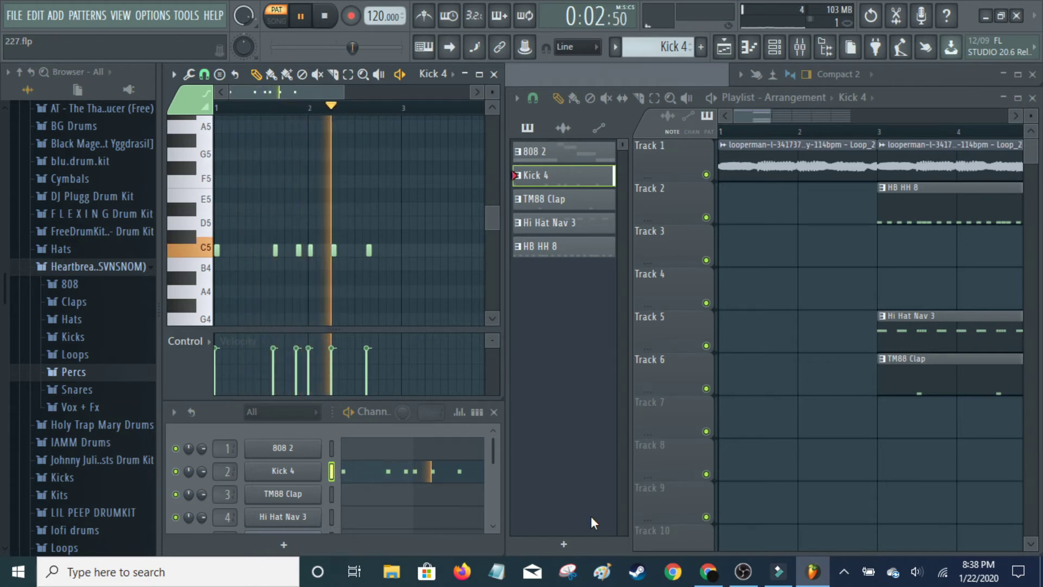
pyautogui.press('space')
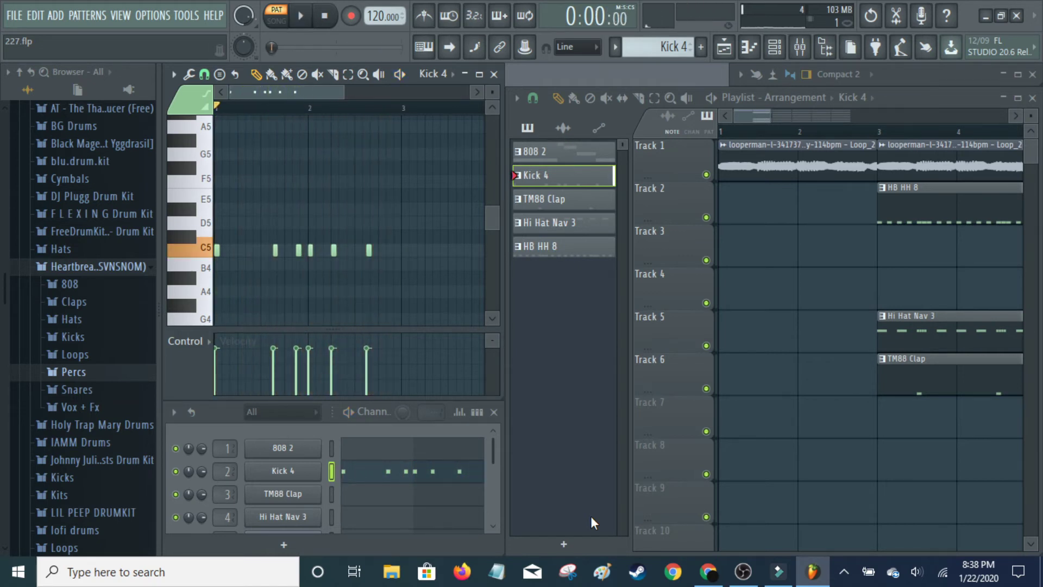
# - Show the TM88 Clap pattern in the piano roll, play it back, and audition the clap sound repeatedly
pyautogui.click(598, 199)
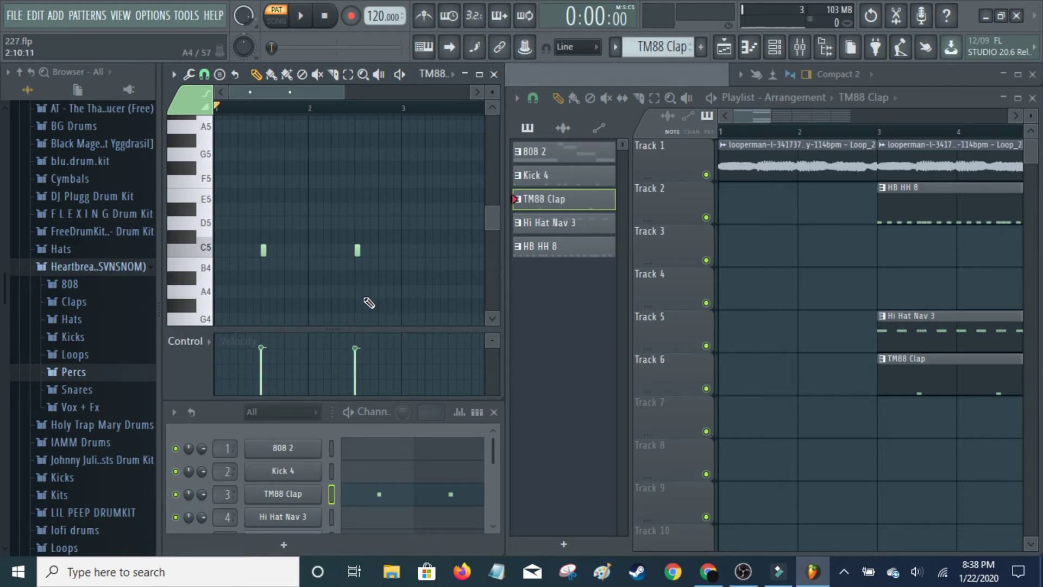
pyautogui.press('space')
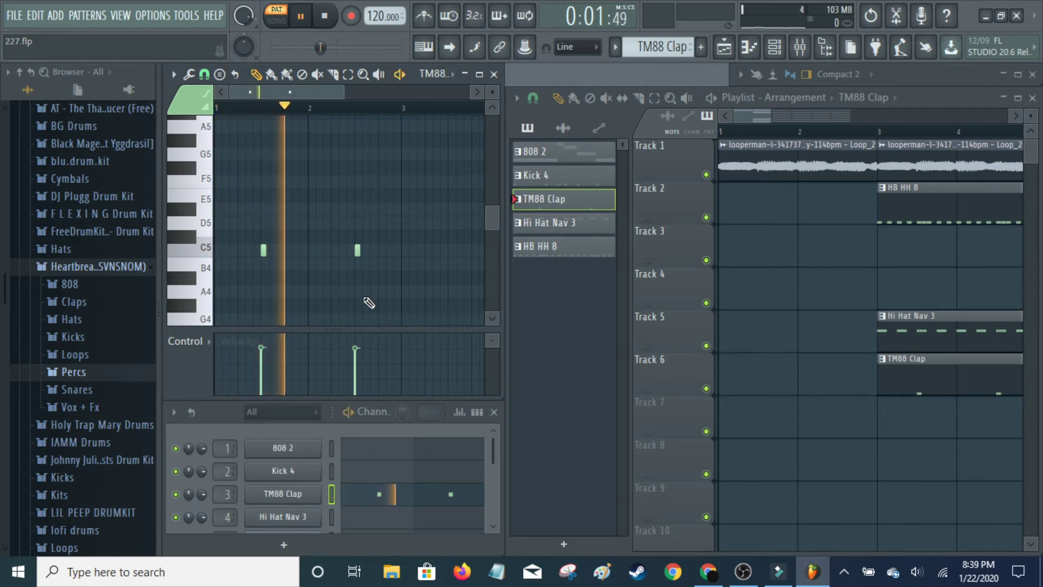
pyautogui.press('space')
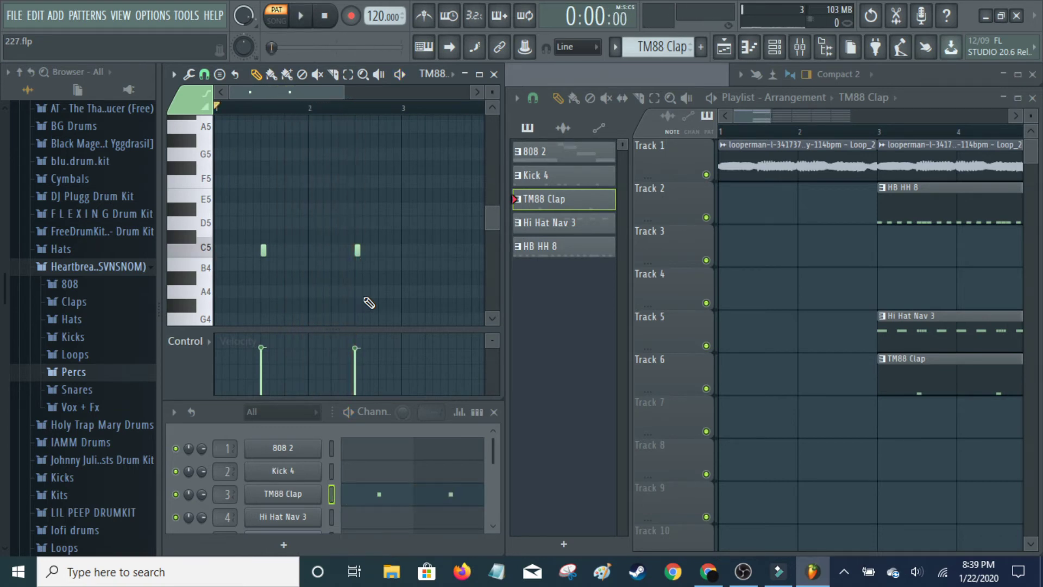
pyautogui.press('v')
pyautogui.press('v')
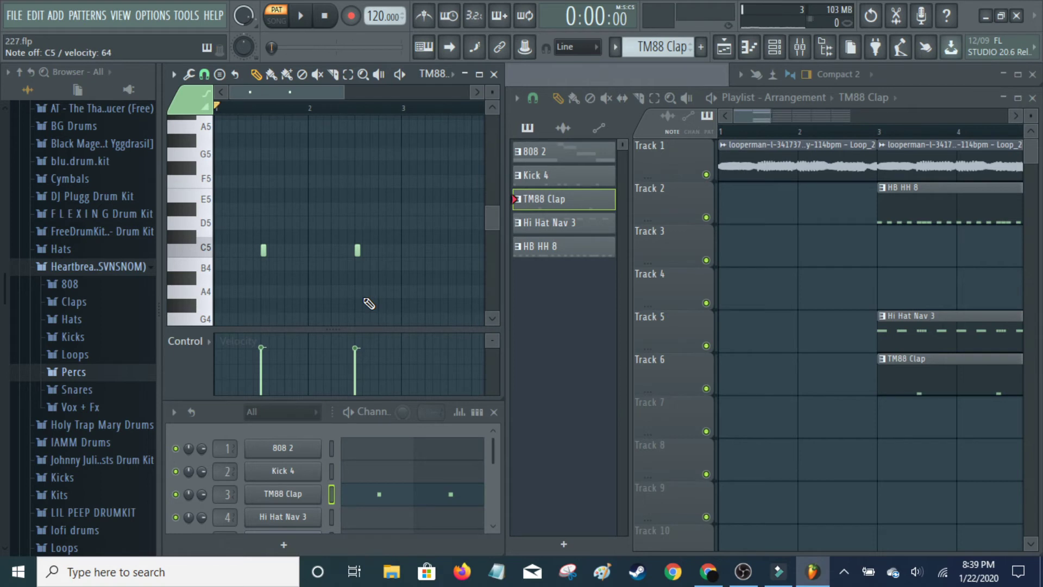
pyautogui.press('v')
pyautogui.press('v')
pyautogui.press('v')
pyautogui.press('v')
# - Show the Hi Hat Nav 3 pattern's A4 notes in the piano roll and play the pattern back
pyautogui.click(587, 223)
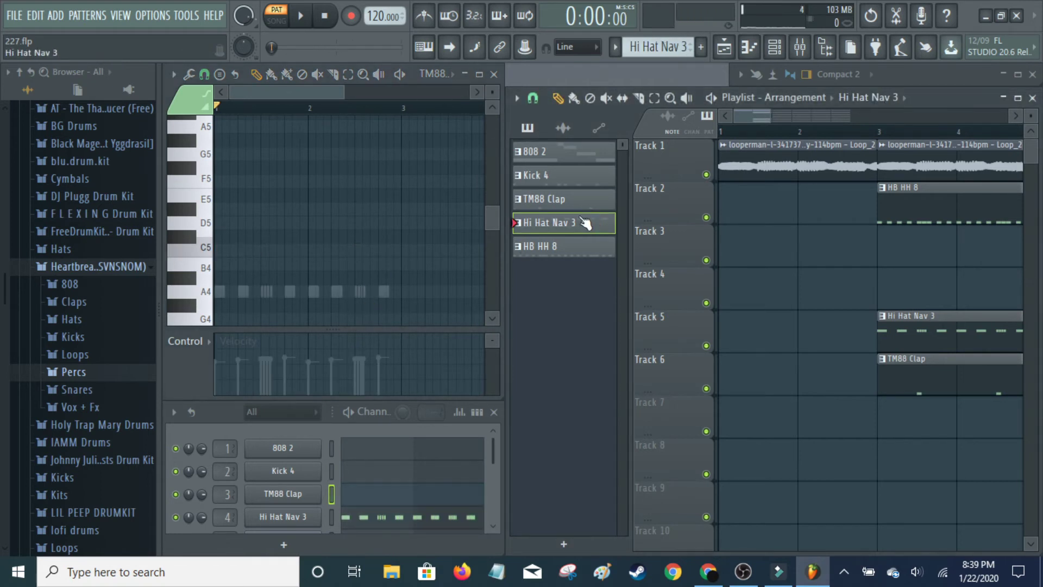
pyautogui.click(457, 523)
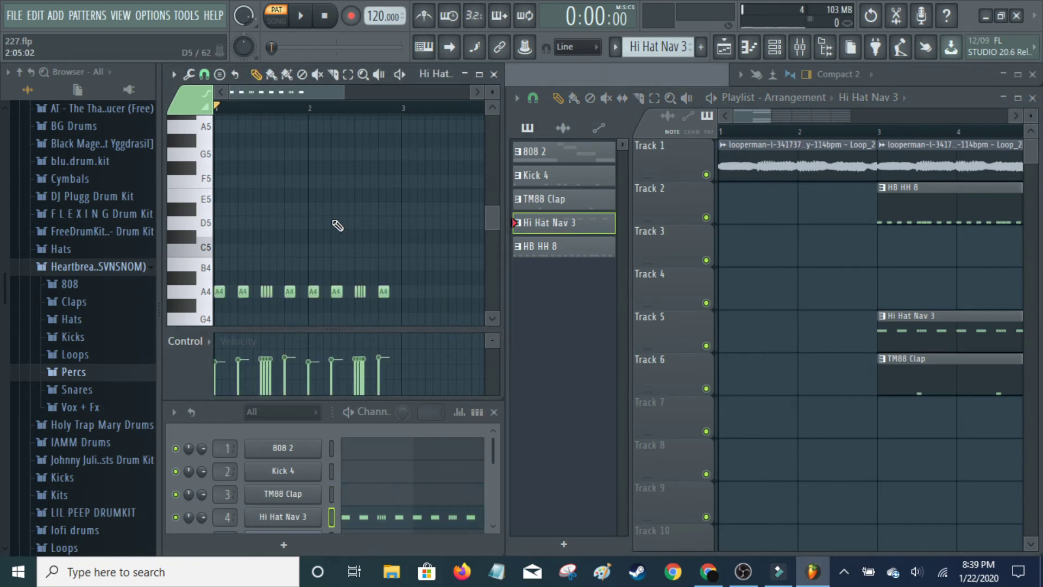
pyautogui.scroll(-1, 338, 195)
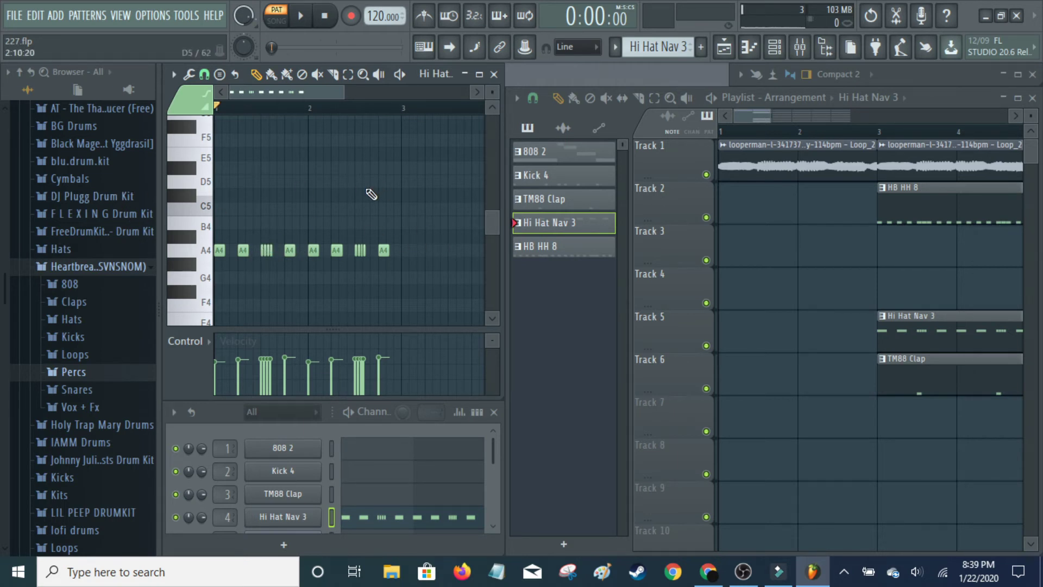
pyautogui.press('space')
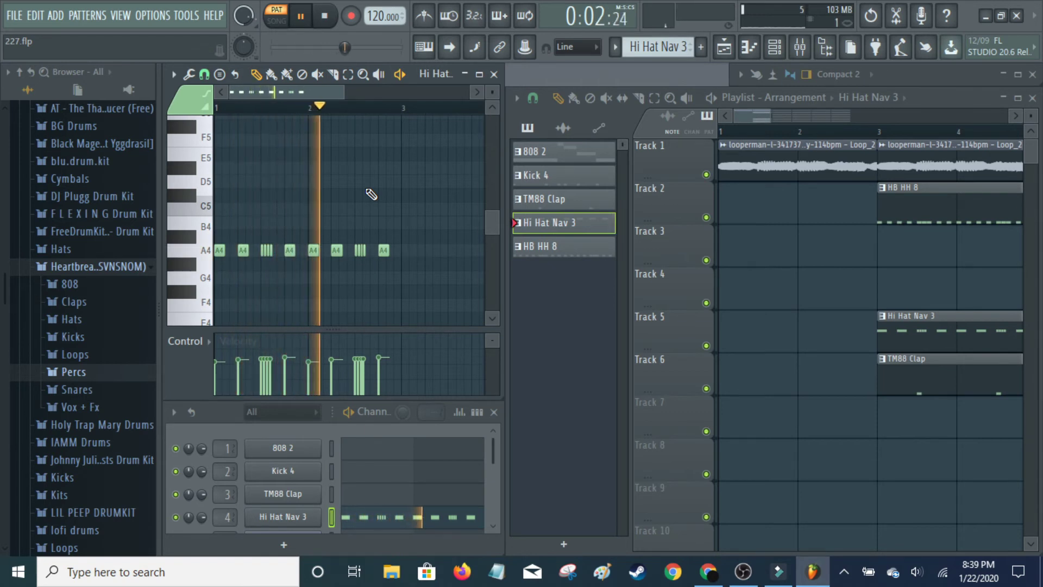
pyautogui.press('space')
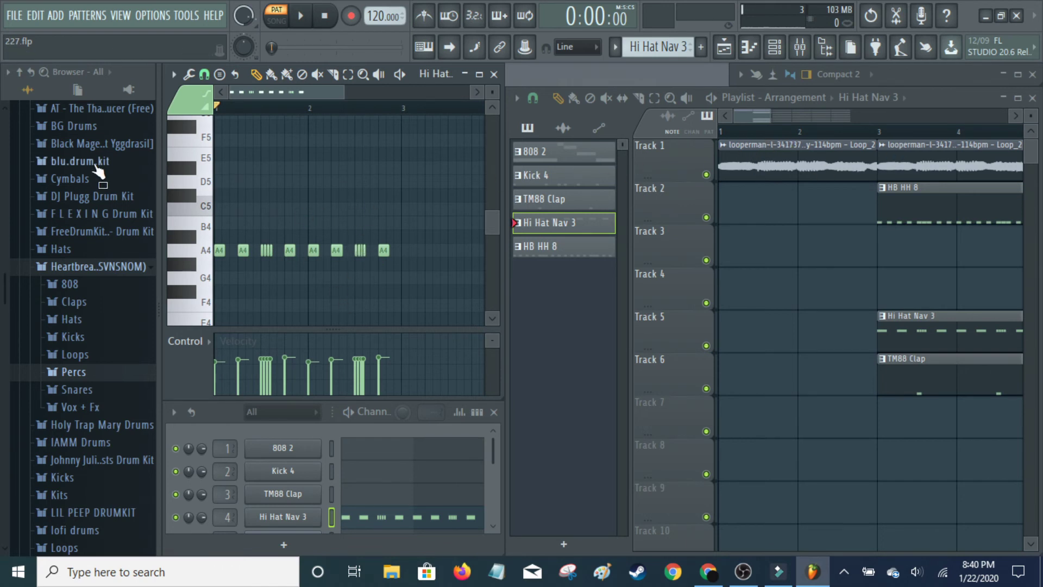
# - Show the HB HH 8 pattern's notes in the piano roll and compare them with the Hi Hat Nav 3 pattern
pyautogui.click(588, 250)
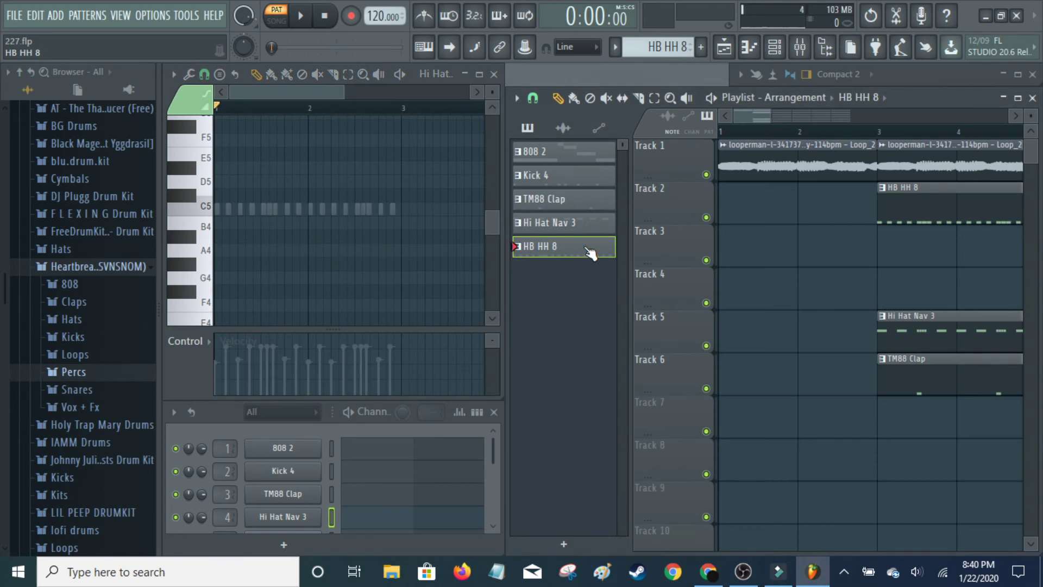
pyautogui.scroll(-2, 443, 478)
pyautogui.click(456, 508)
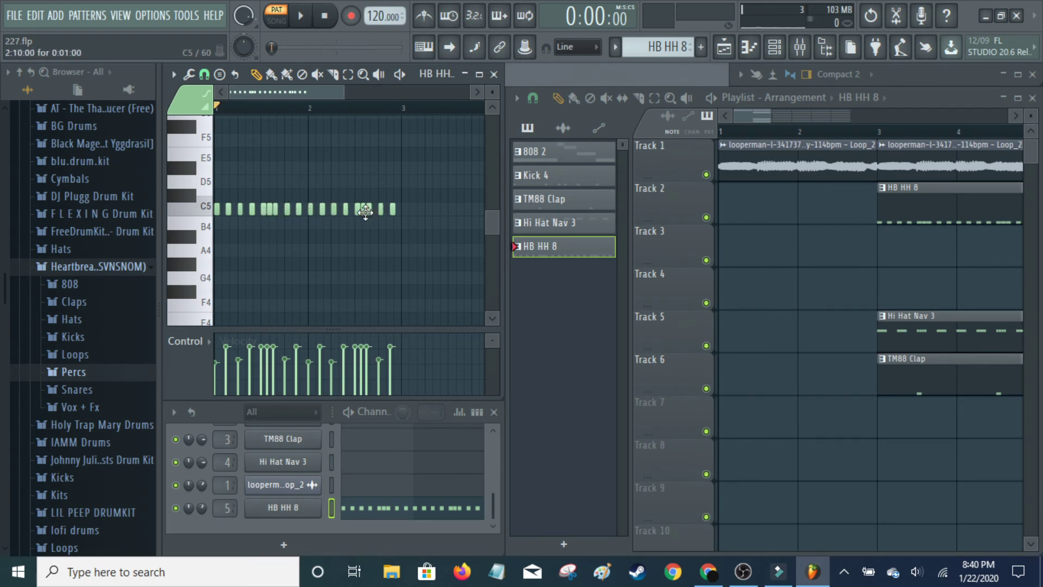
pyautogui.click(581, 231)
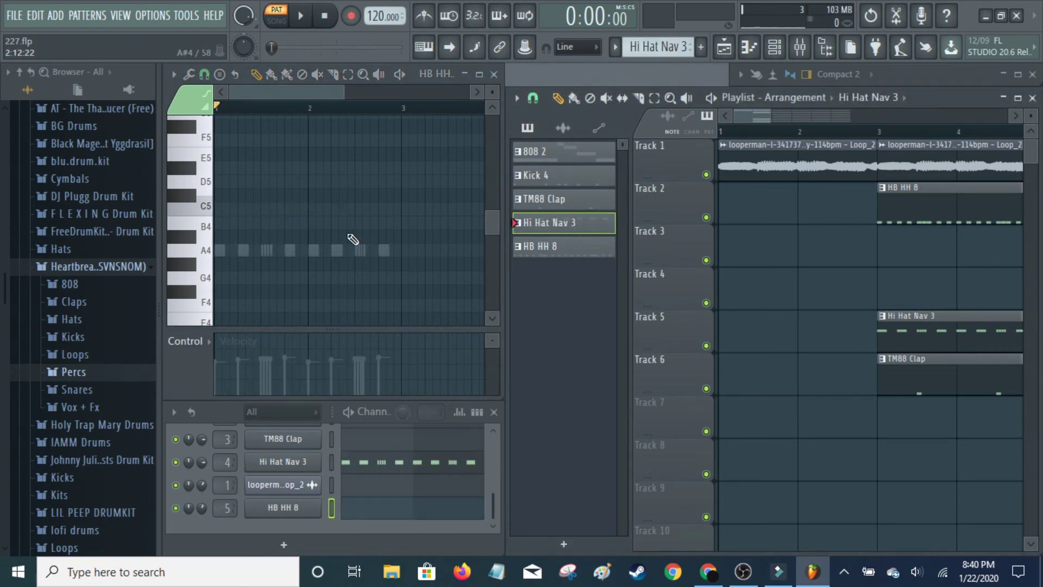
pyautogui.click(598, 250)
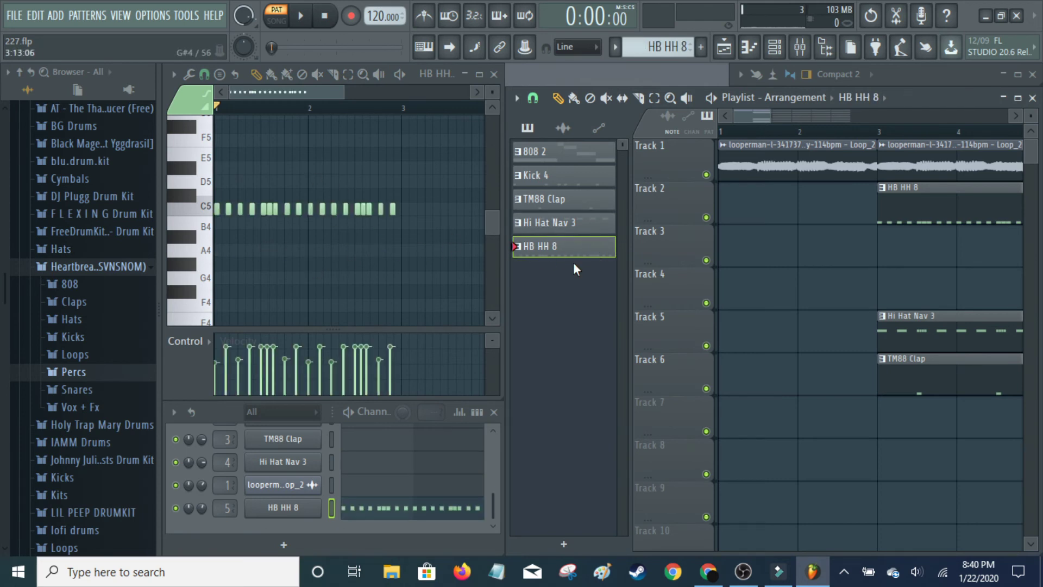
pyautogui.click(570, 228)
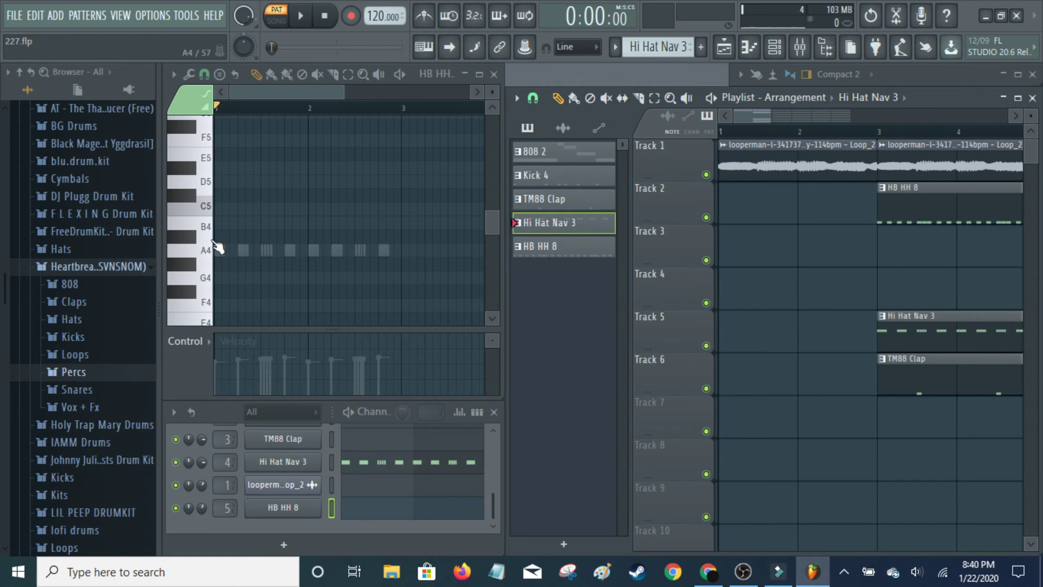
# - Return to the HB HH 8 pattern and play it back
pyautogui.click(575, 251)
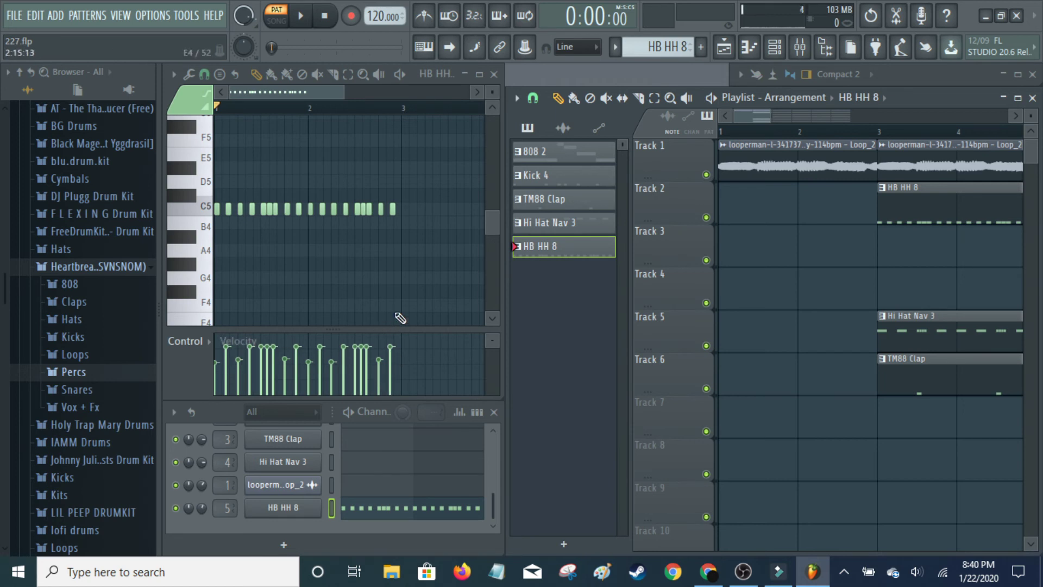
pyautogui.press('space')
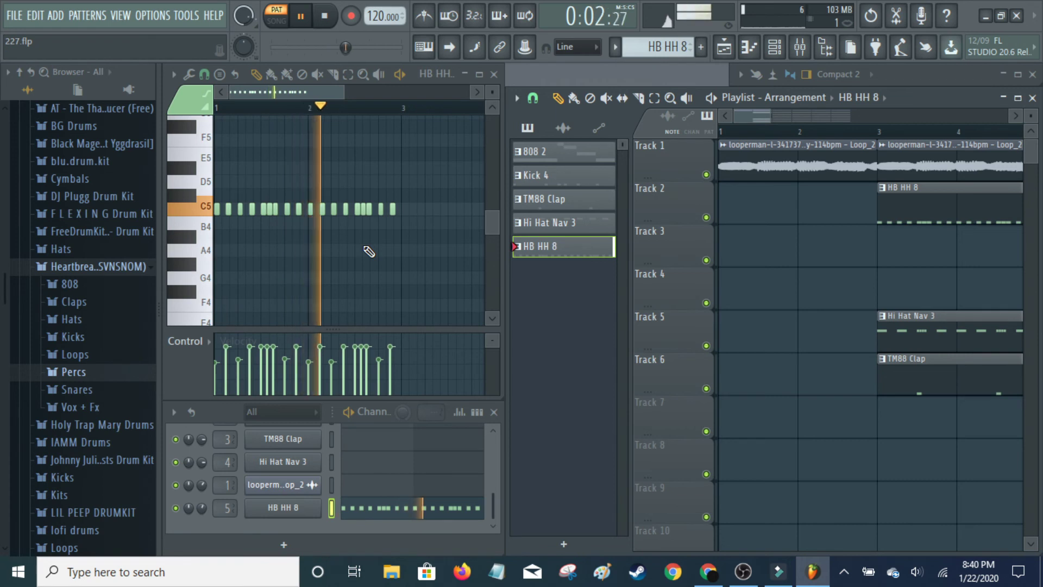
pyautogui.press('space')
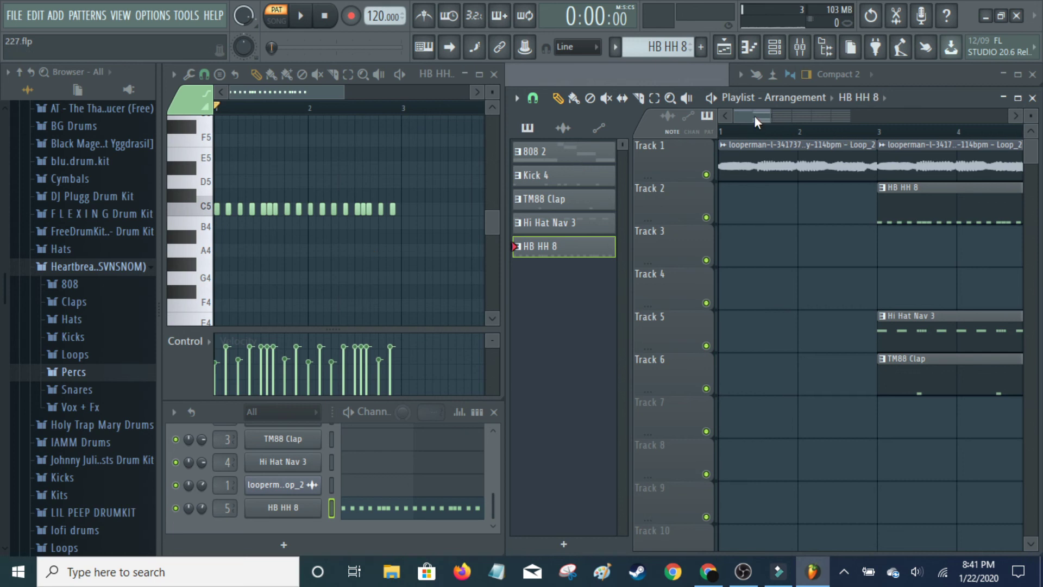
# - Fit the whole arrangement into the playlist view and play it from the start in song mode
pyautogui.moveTo(754, 115); pyautogui.dragTo(754, 155)
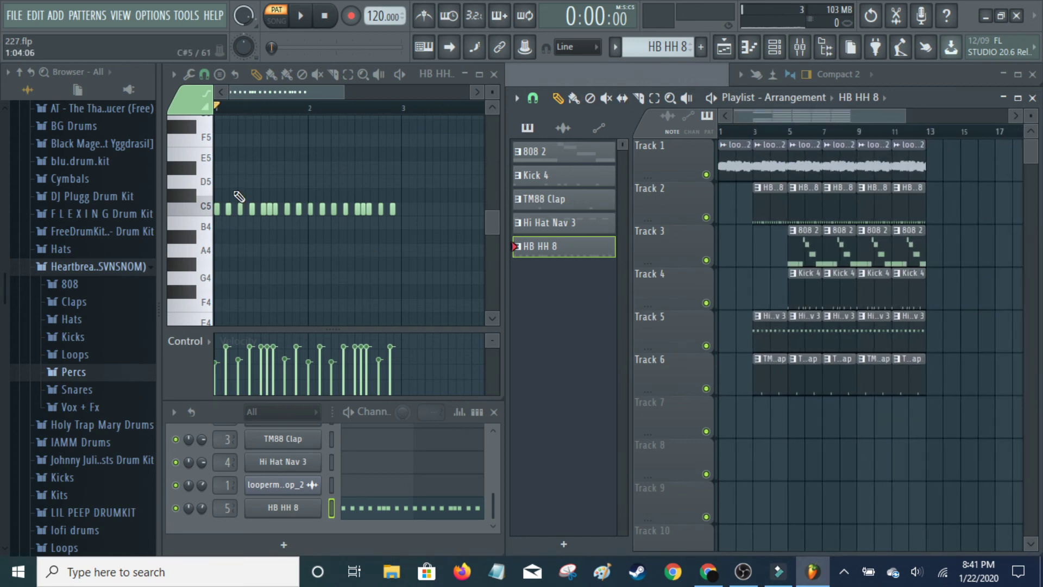
pyautogui.click(277, 17)
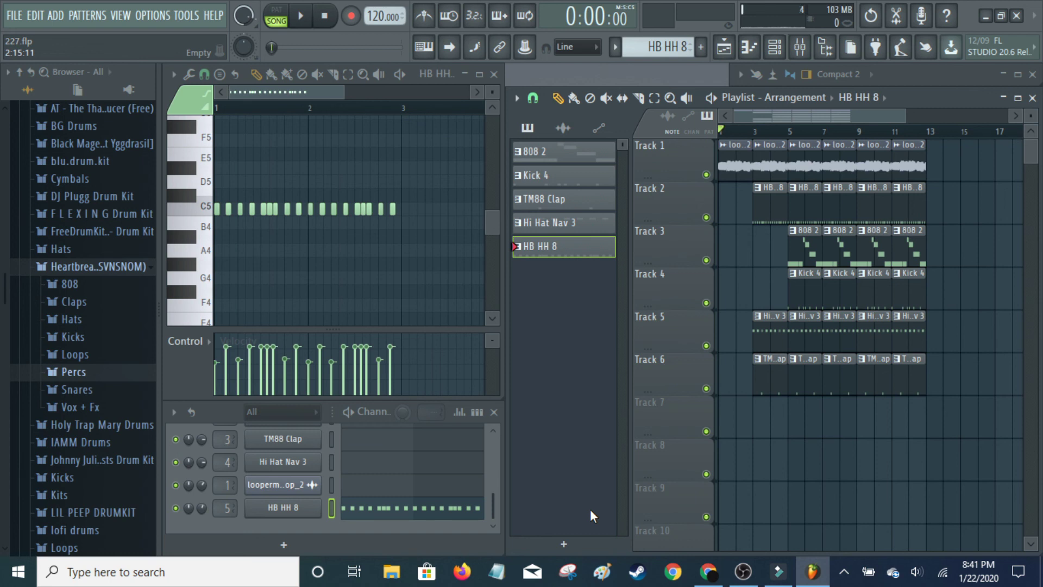
pyautogui.press('space')
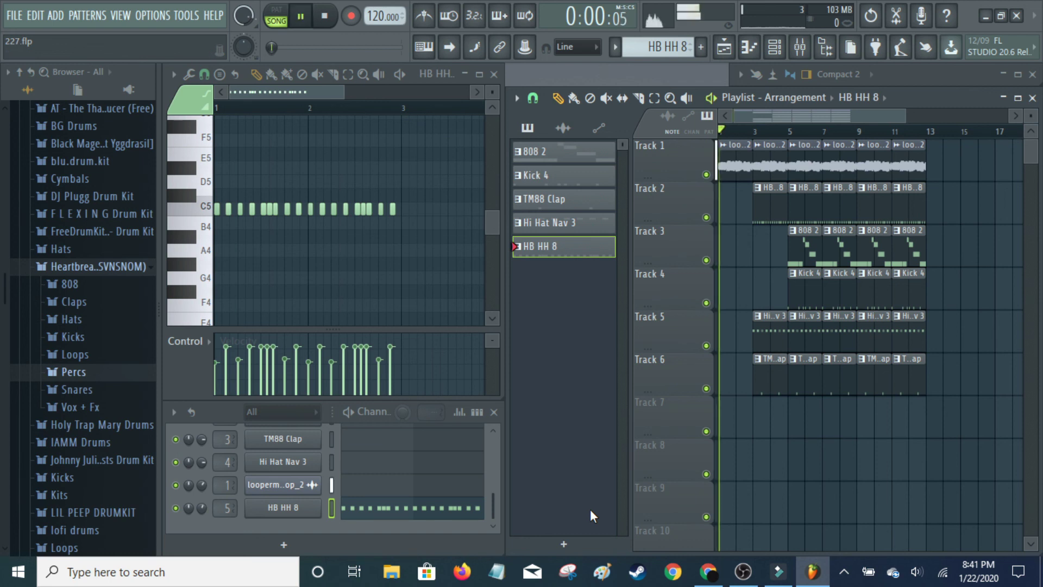